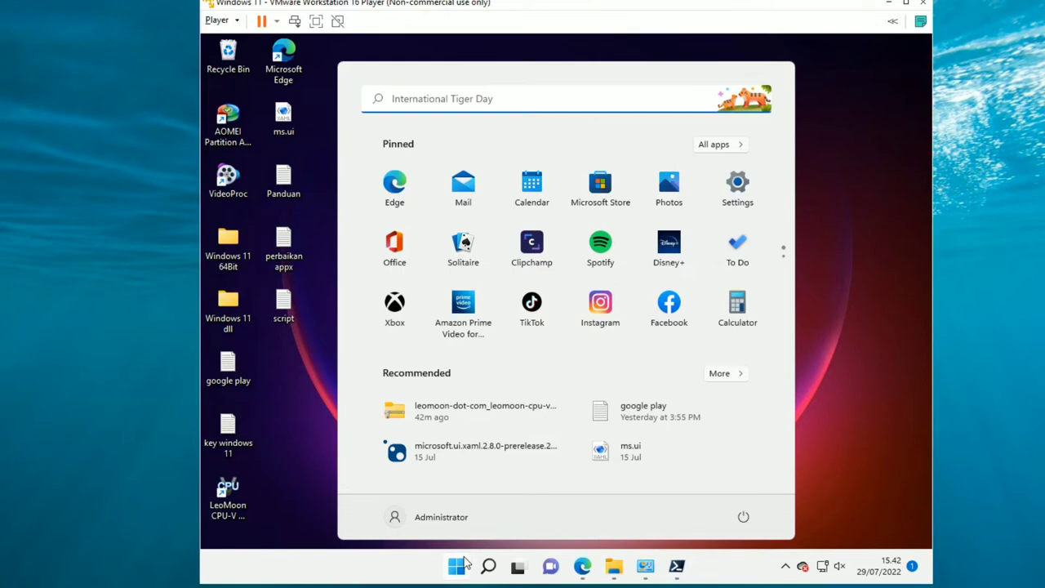
left_click(505, 106)
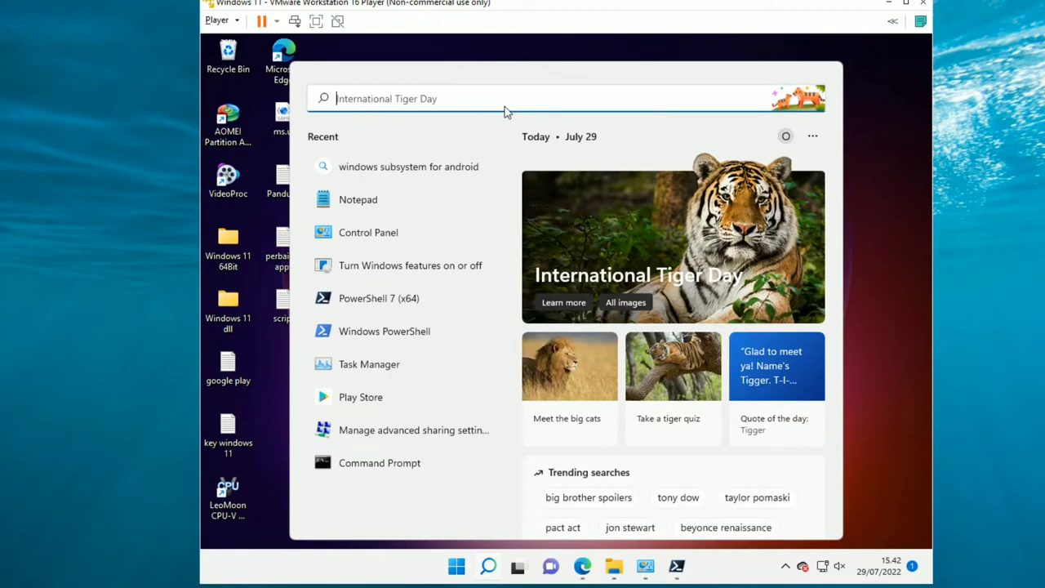
type("windows")
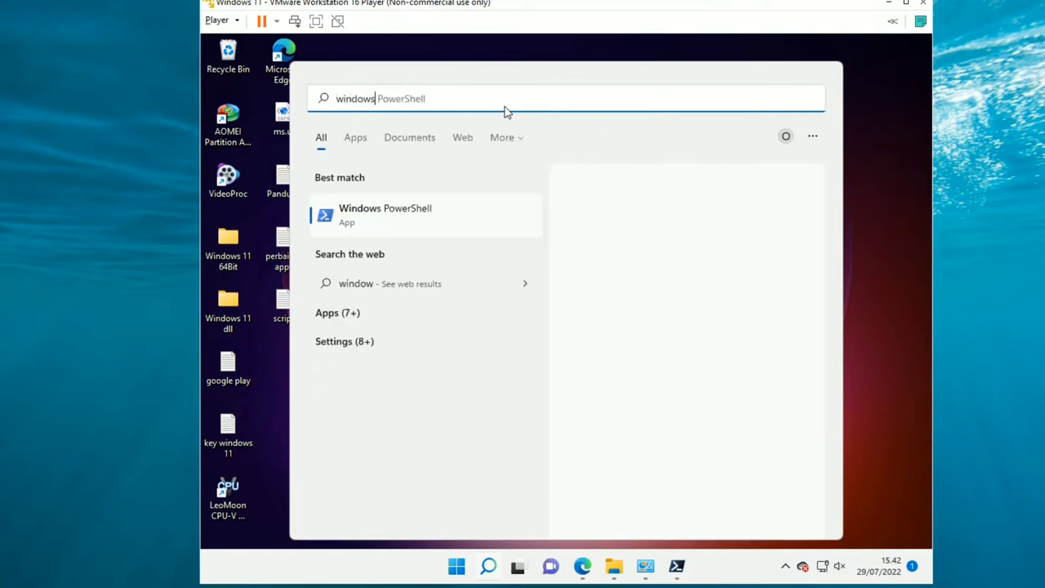
type(" sub")
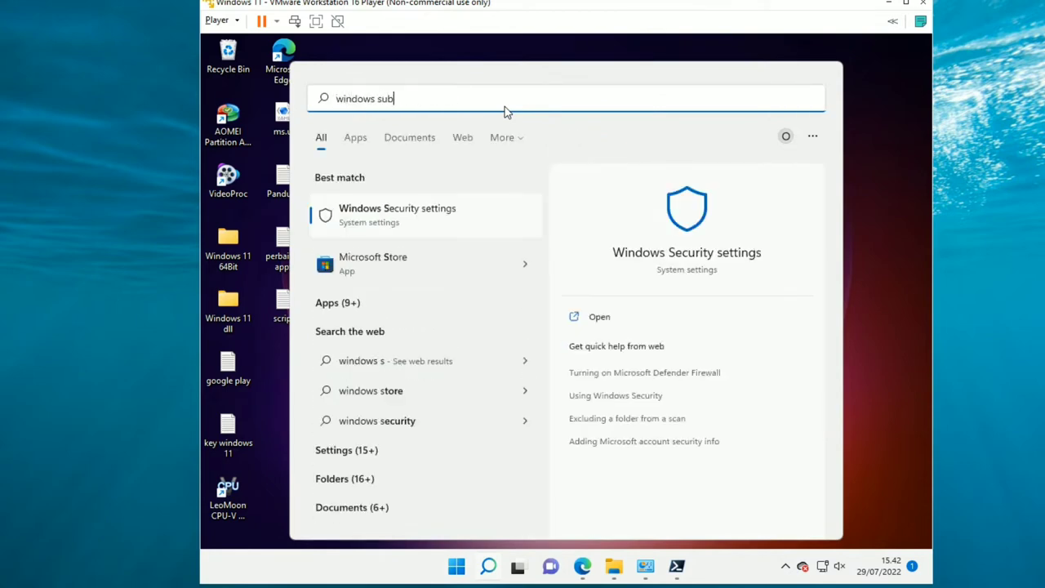
key("BackSpace")
key("BackSpace")
key("BackSpace")
key("BackSpace")
key("BackSpace")
key("BackSpace")
key("BackSpace")
key("BackSpace")
key("BackSpace")
key("BackSpace")
key("BackSpace")
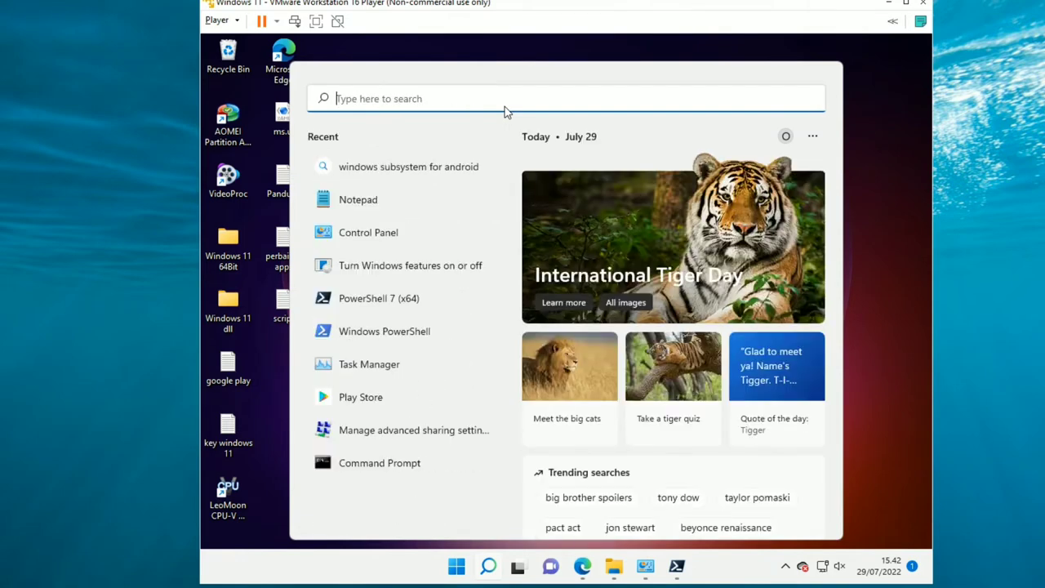
Search the system for "amazon" and uninstall the Amazon Appstore app
type("amaz")
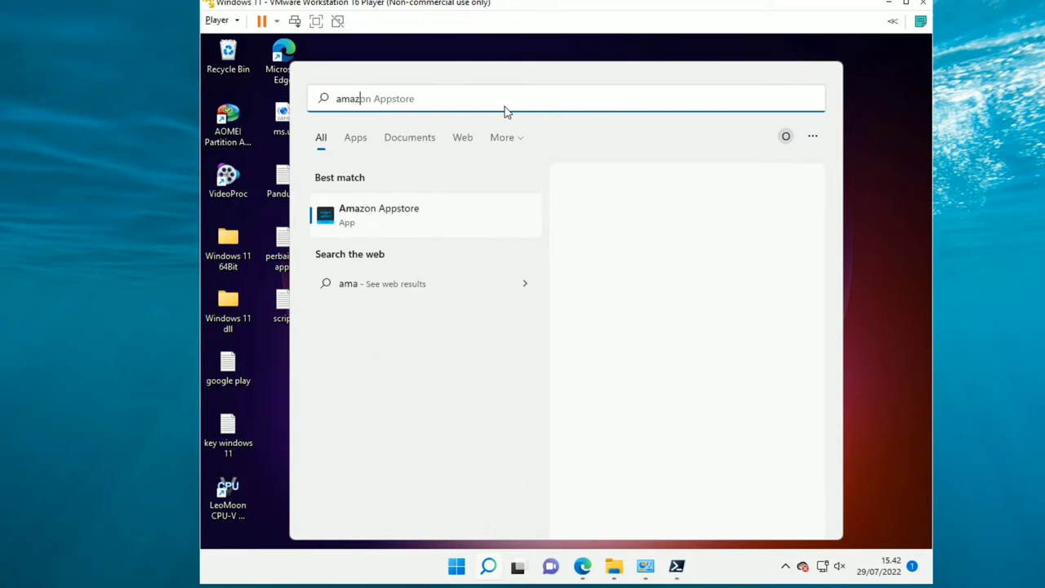
type("on")
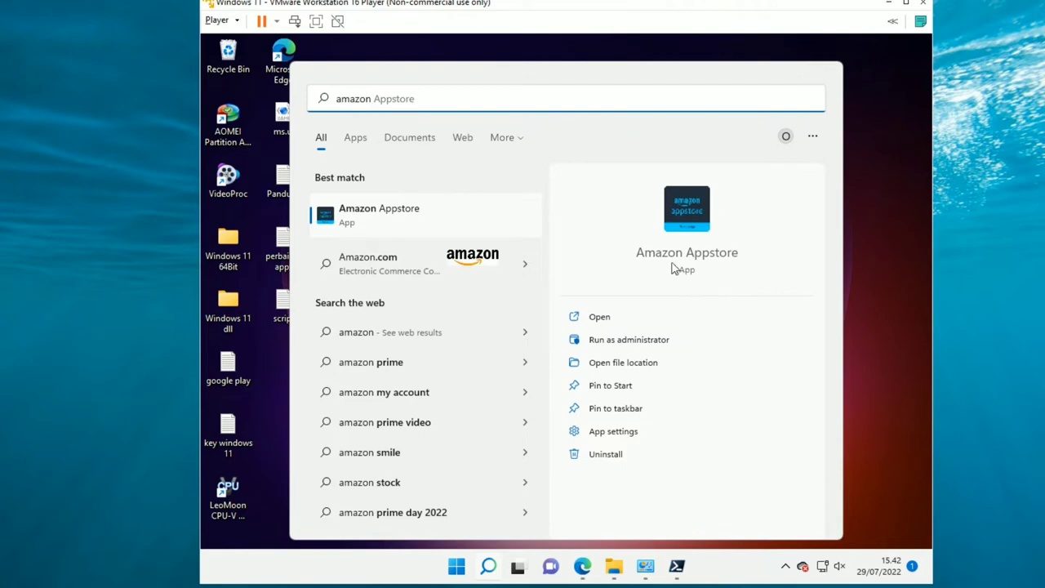
left_click(661, 188)
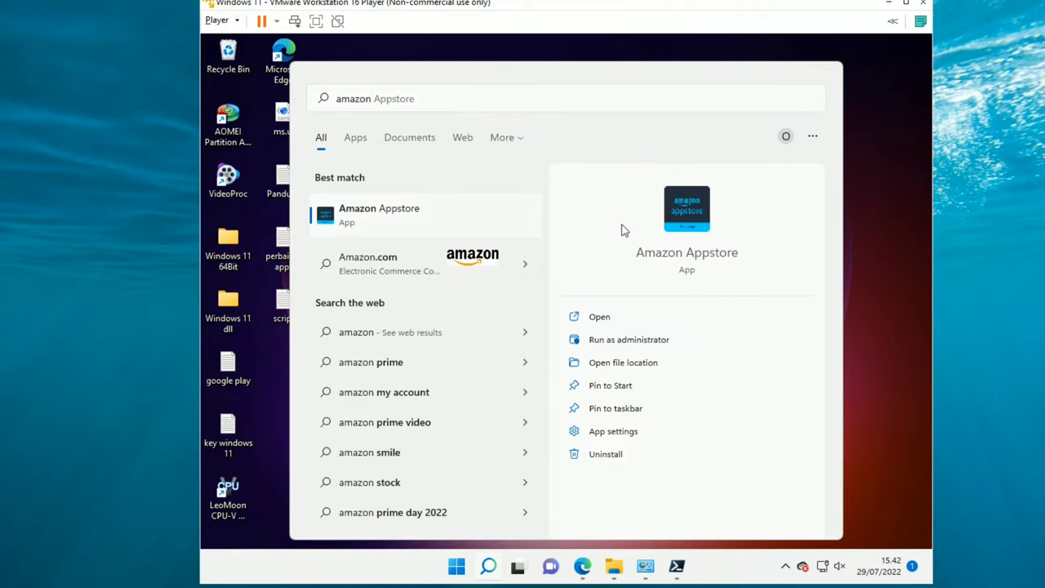
left_click(621, 462)
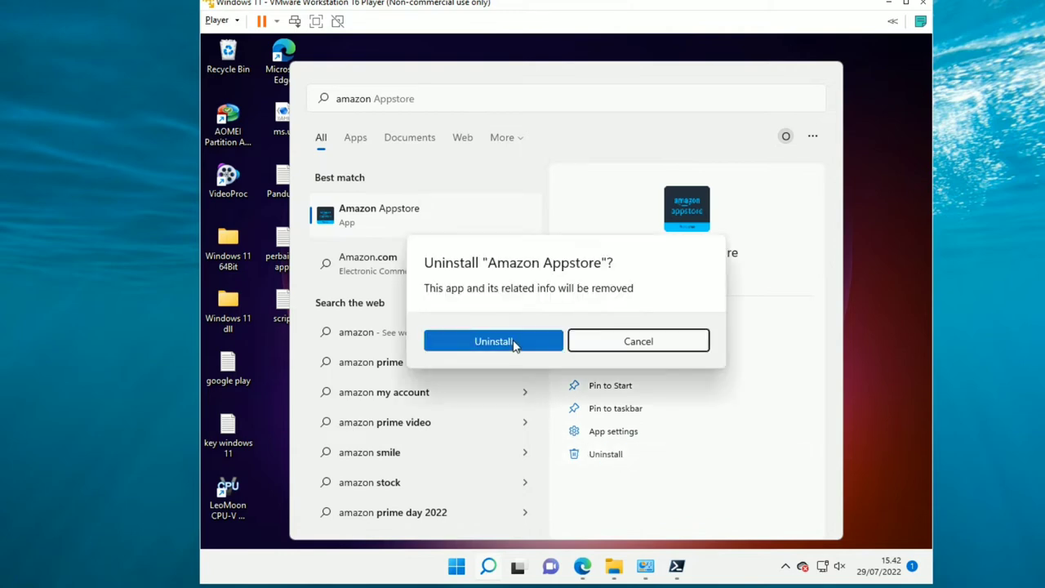
left_click(493, 341)
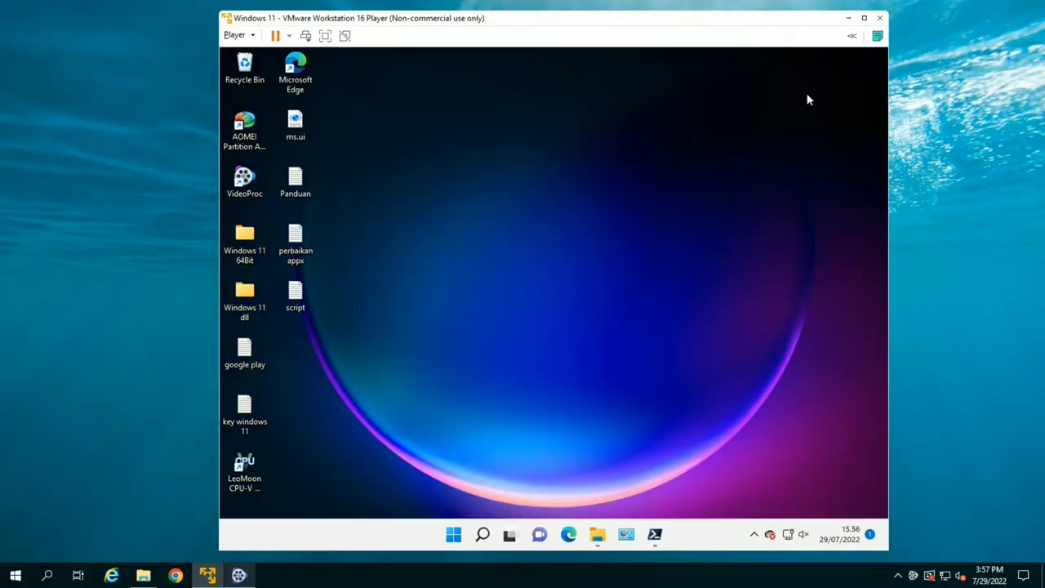
Open the Apps & features page in Windows Settings
left_click(454, 535)
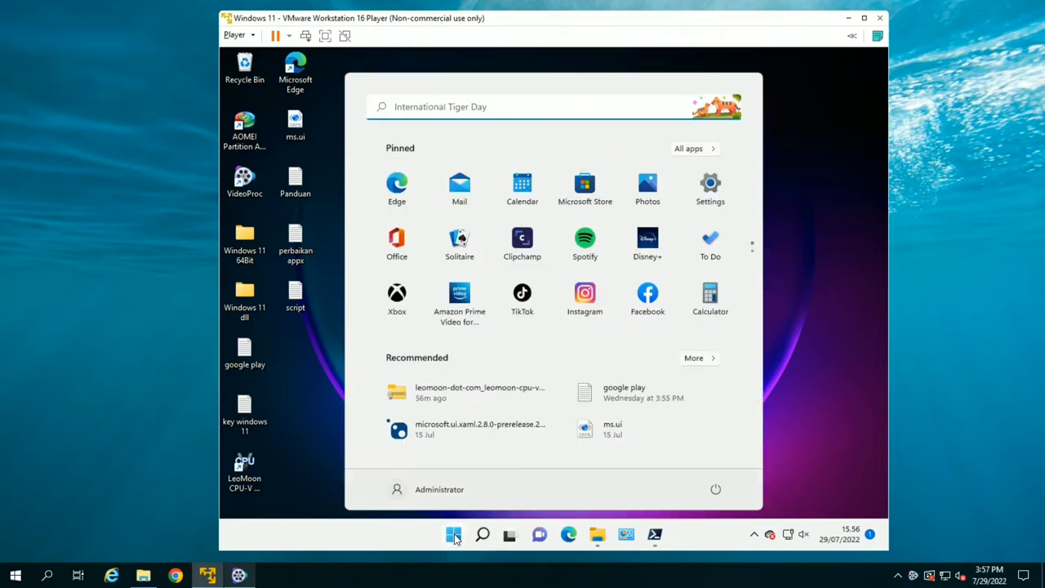
left_click(710, 190)
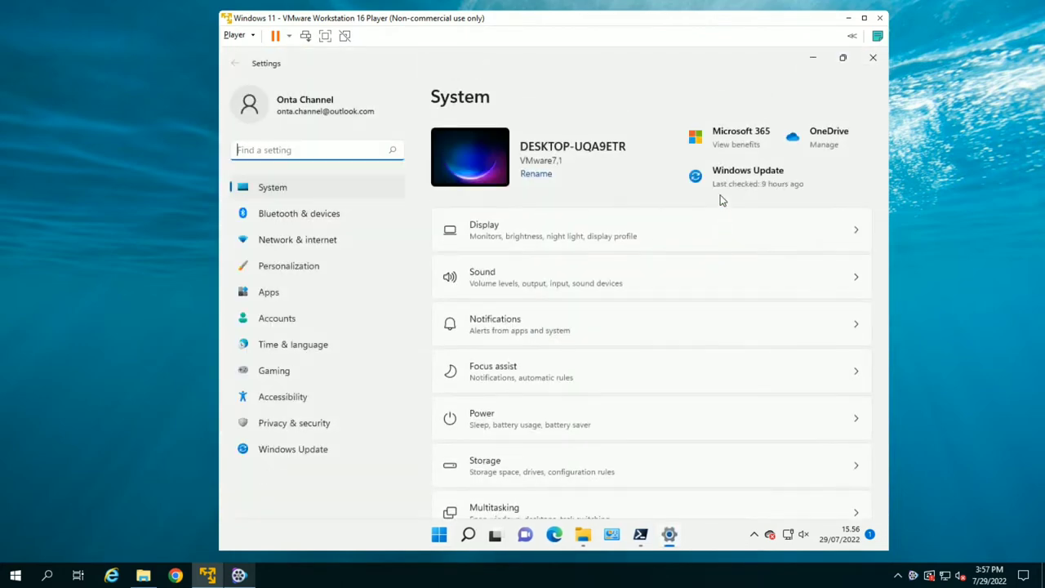
left_click(298, 293)
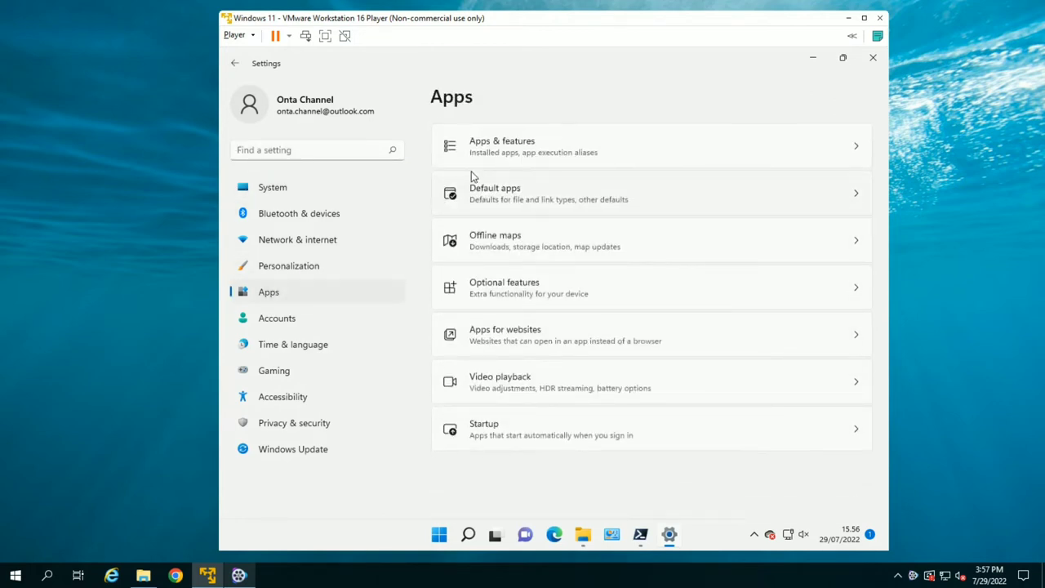
left_click(529, 156)
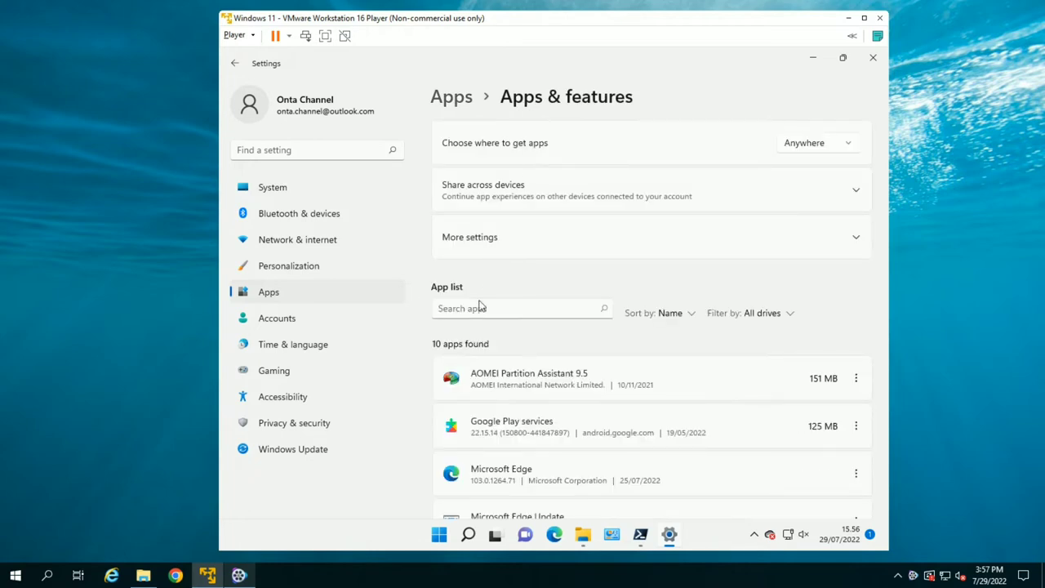
Search the installed app list for "windows subsystem", then shorten the search term to "windows"
left_click(478, 307)
left_click(490, 308)
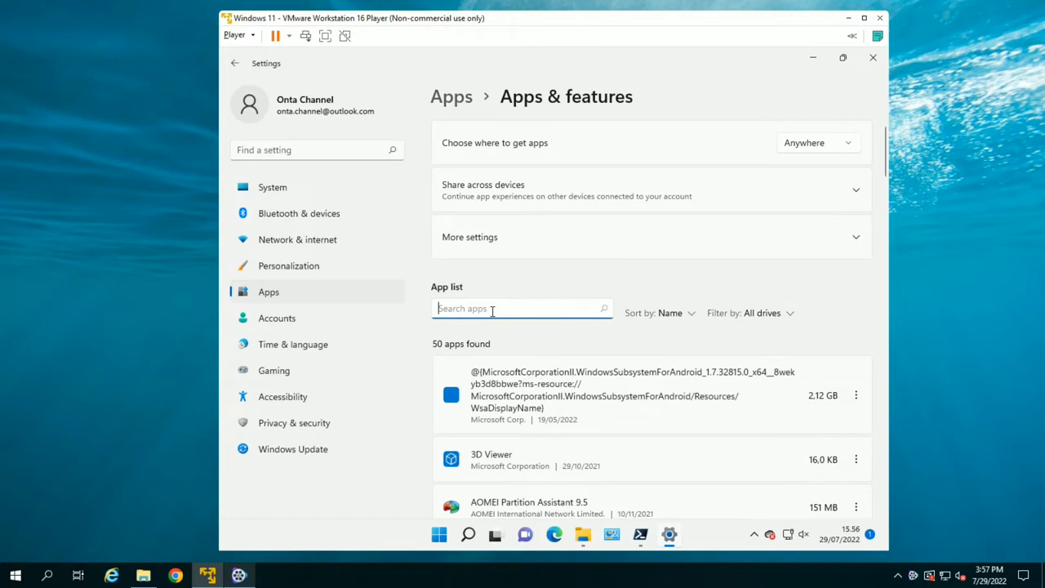
type("window")
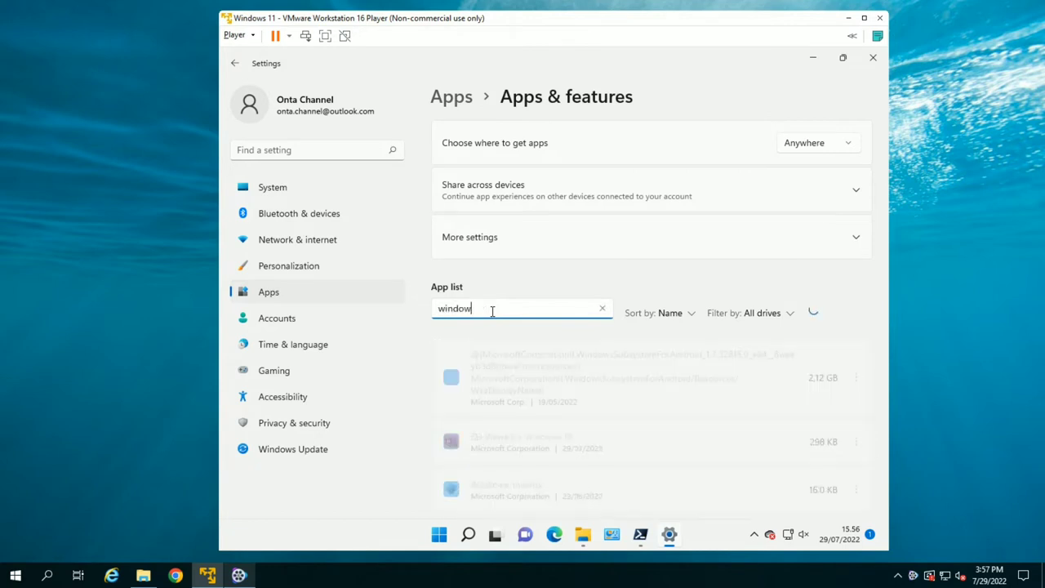
type("s subsystem")
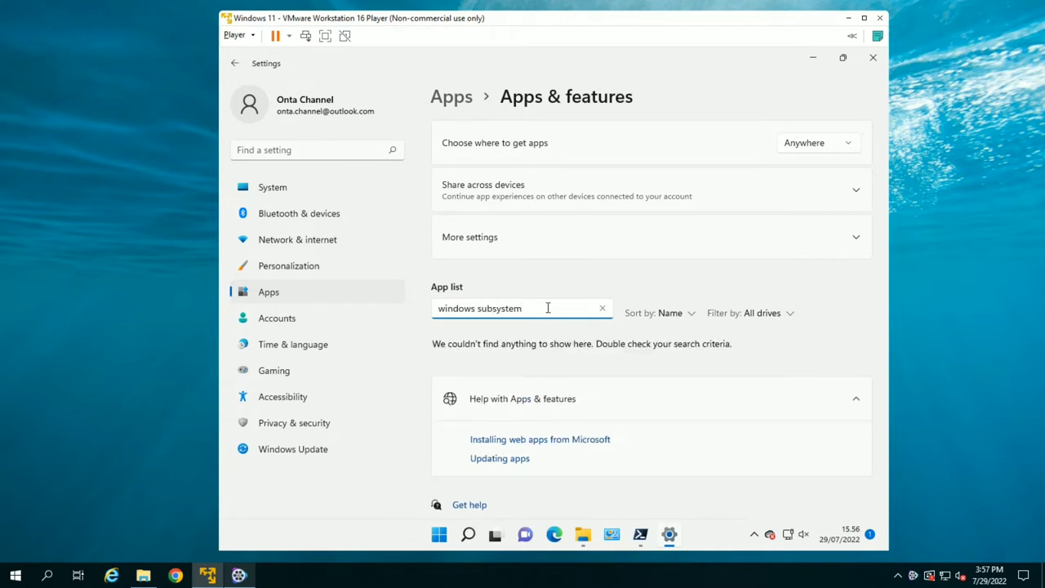
key("BackSpace")
key("BackSpace")
key("BackSpace")
key("BackSpace")
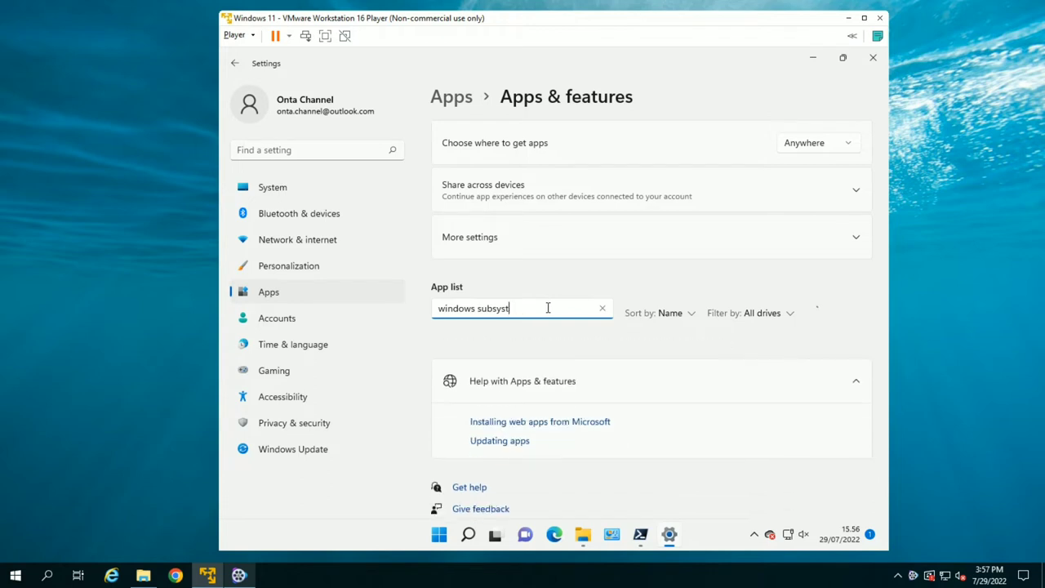
key("BackSpace")
key("BackSpace")
key("BackSpace")
key("BackSpace")
key("BackSpace")
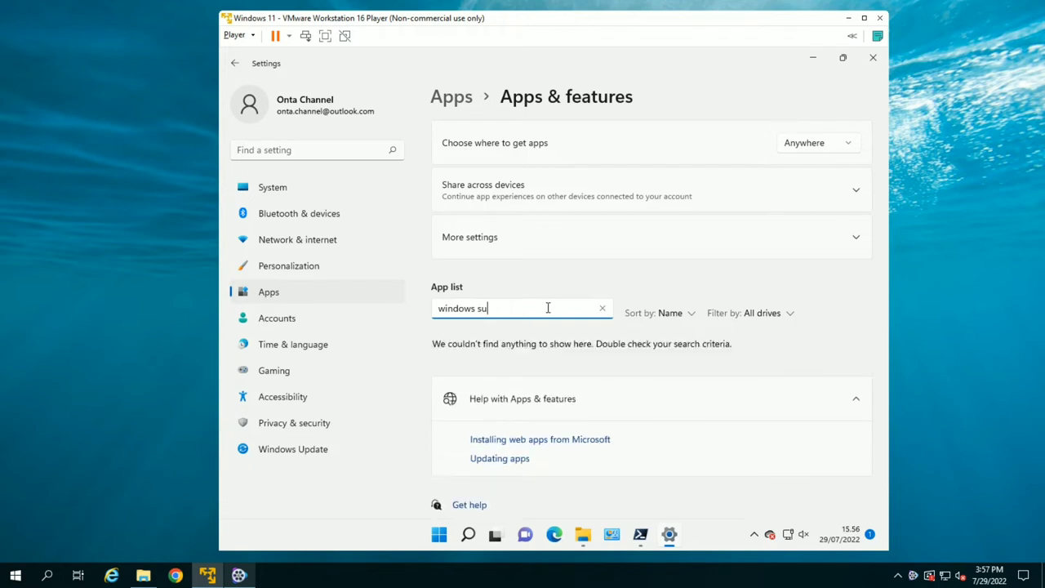
key("BackSpace")
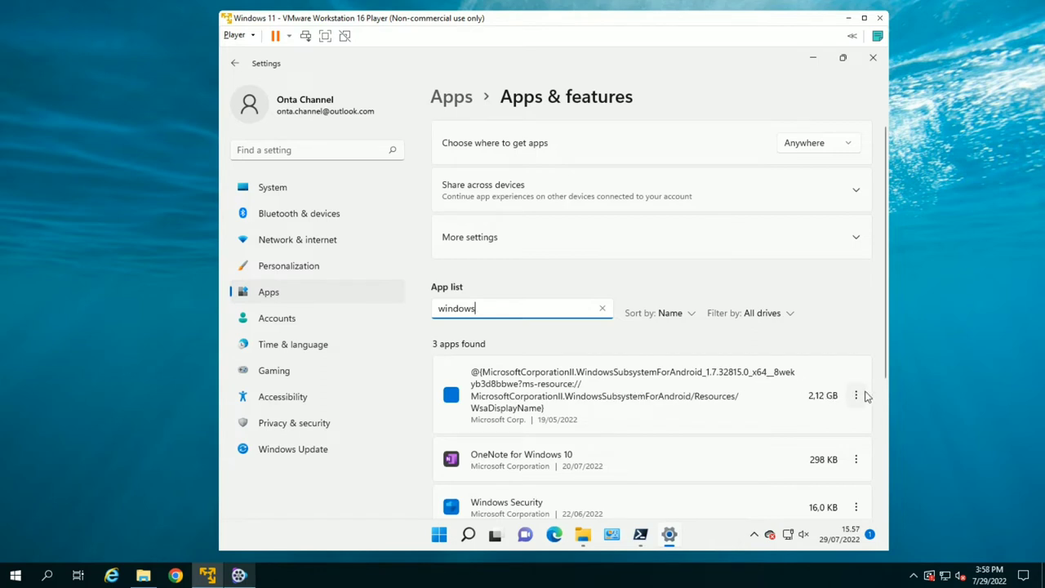
Replace the app list search with "amazo" to check for Amazon apps, then clear the search
left_click_drag(475, 308, 437, 301)
key("BackSpace")
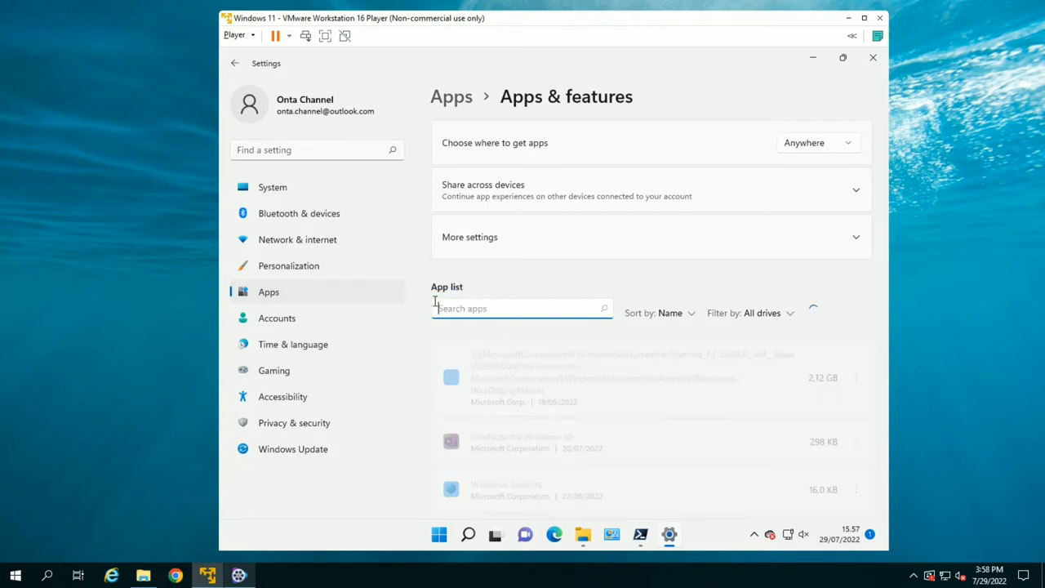
type("ama")
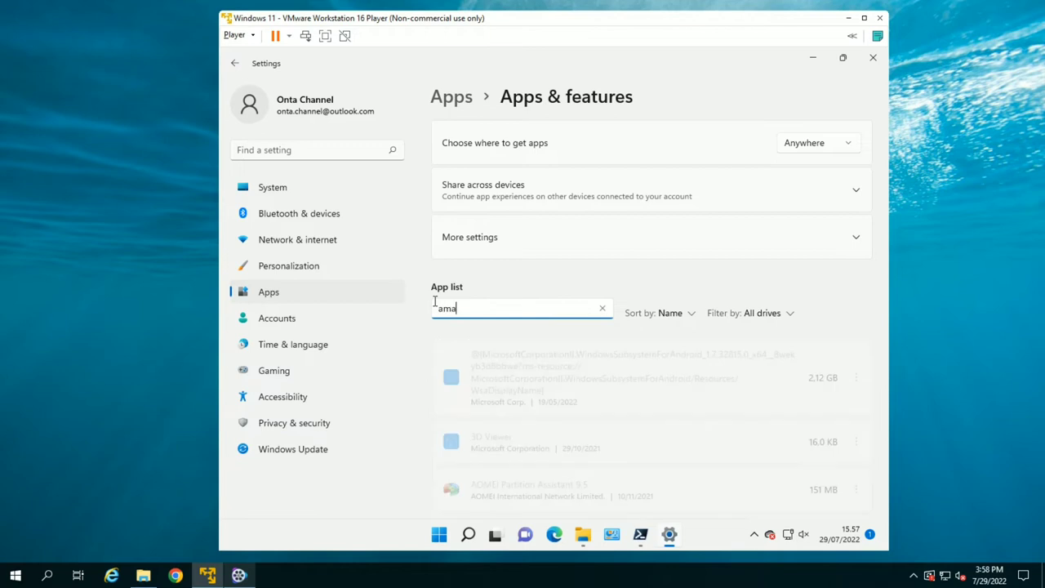
type("zo")
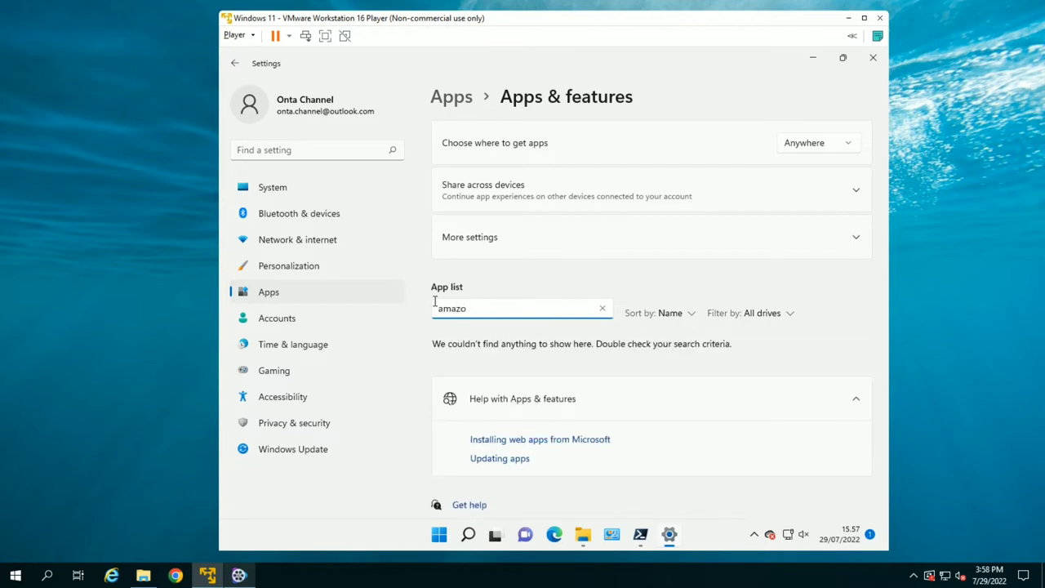
key("BackSpace")
key("BackSpace")
key("BackSpace")
key("BackSpace")
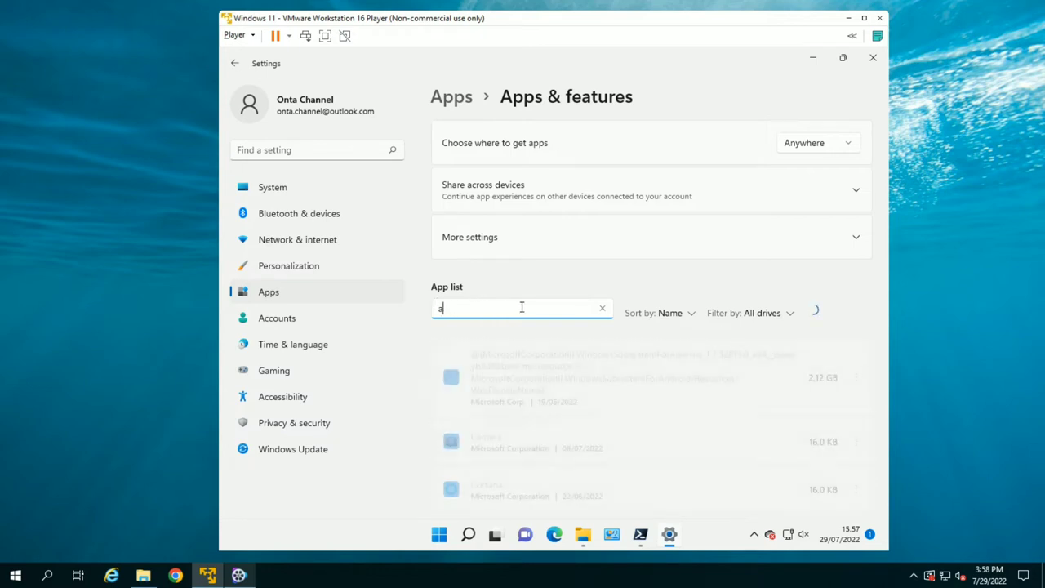
key("BackSpace")
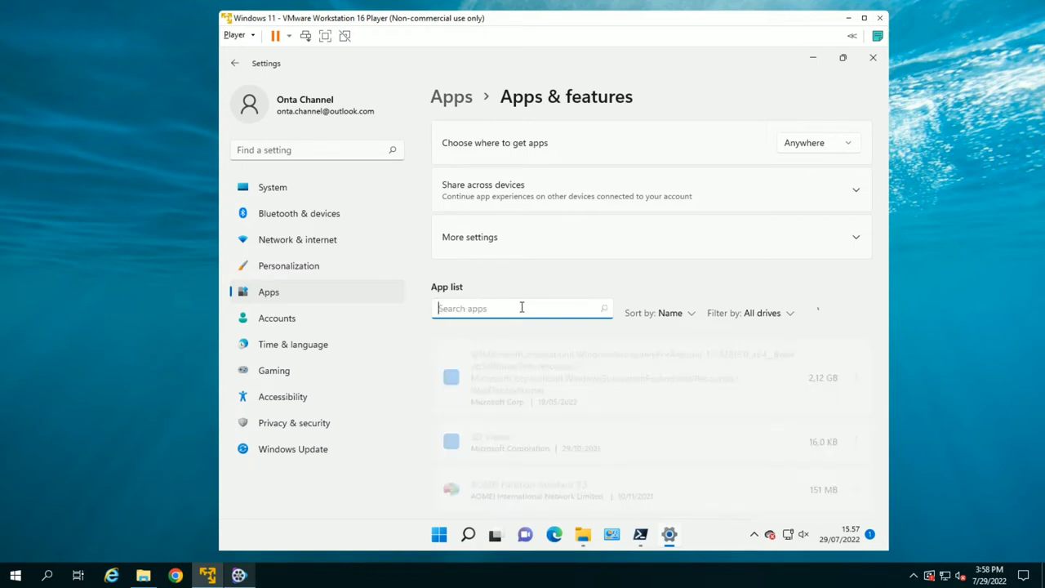
Filter the app list by "windows", uninstall the Windows Subsystem for Android package, and close Settings
type("windows")
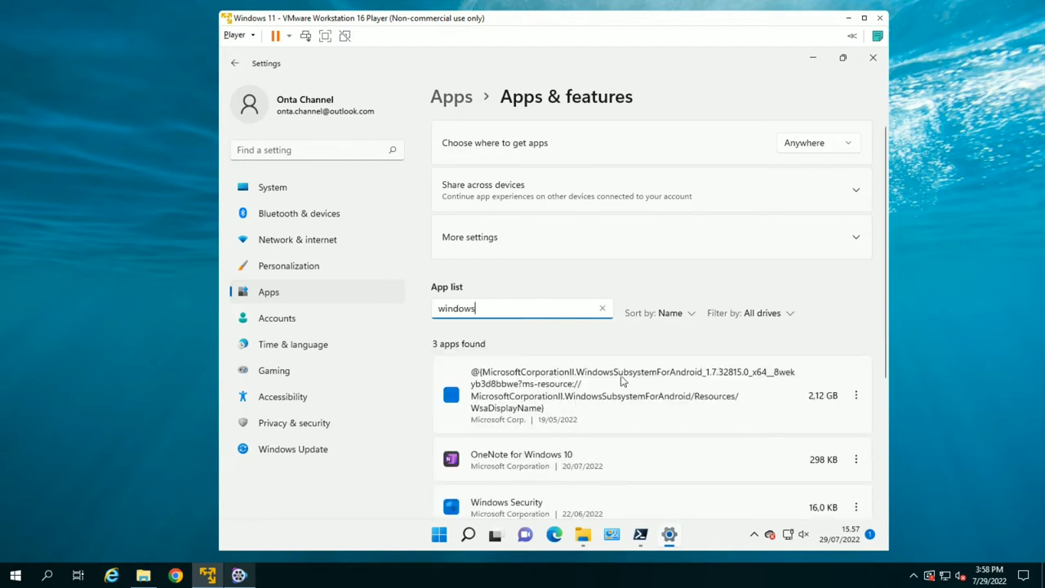
left_click(684, 374)
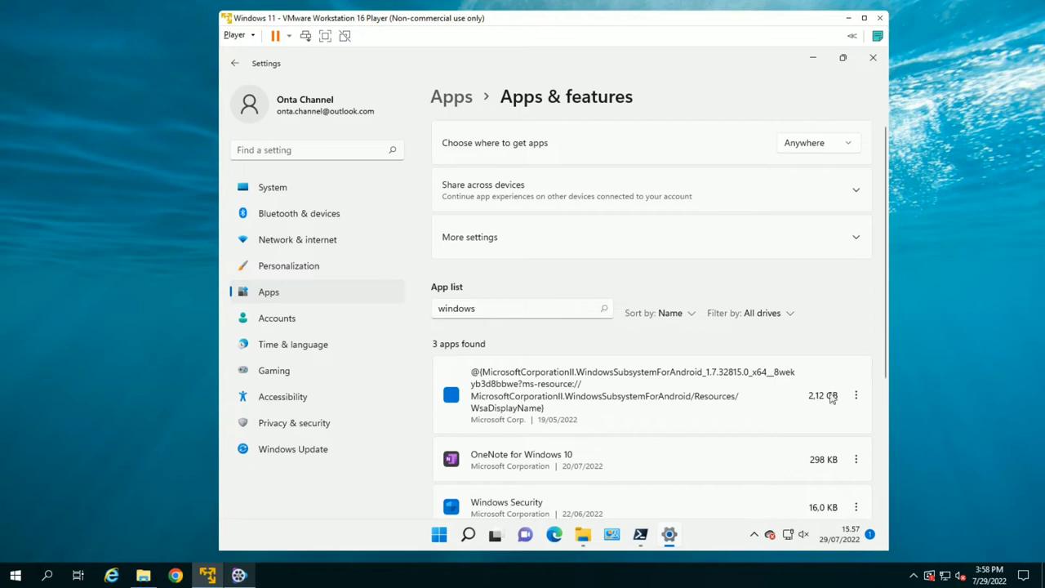
left_click(863, 400)
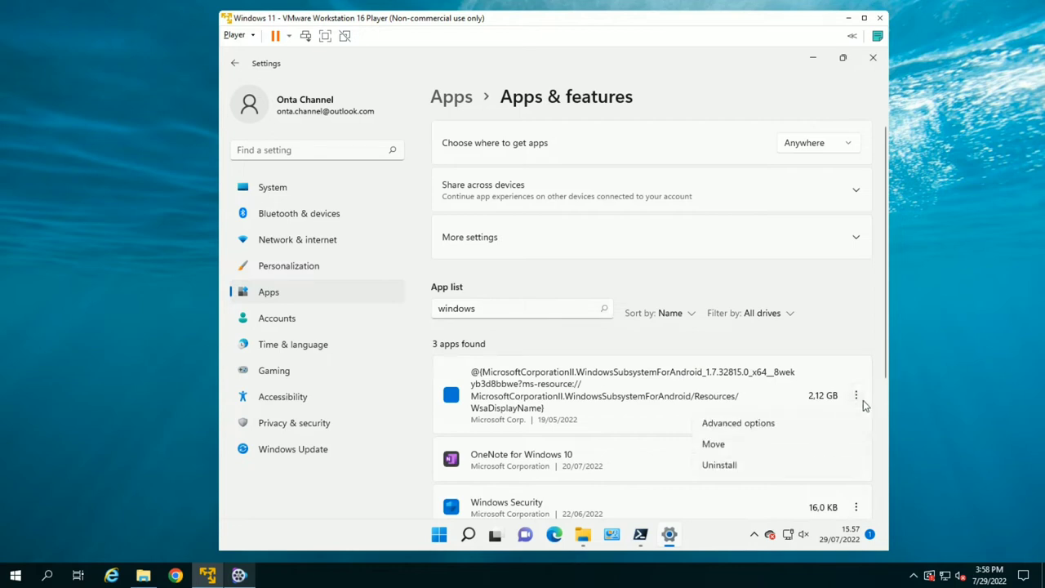
left_click(730, 466)
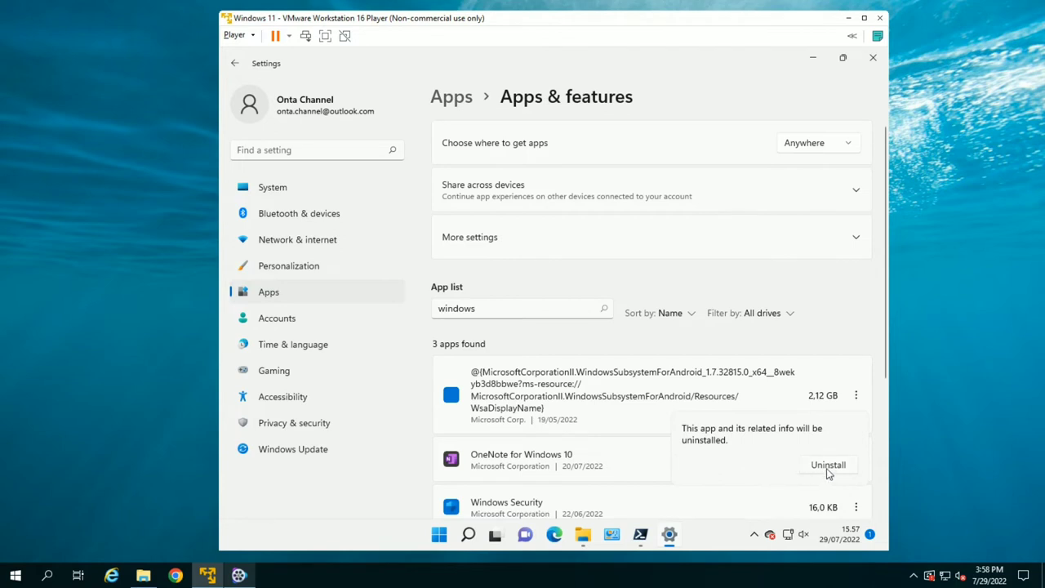
left_click(827, 468)
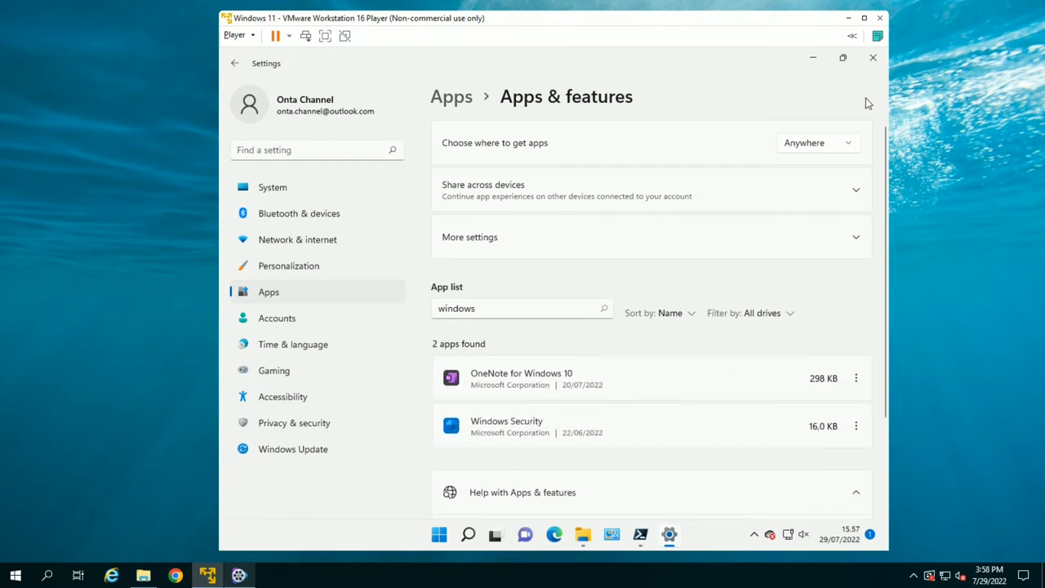
left_click(874, 59)
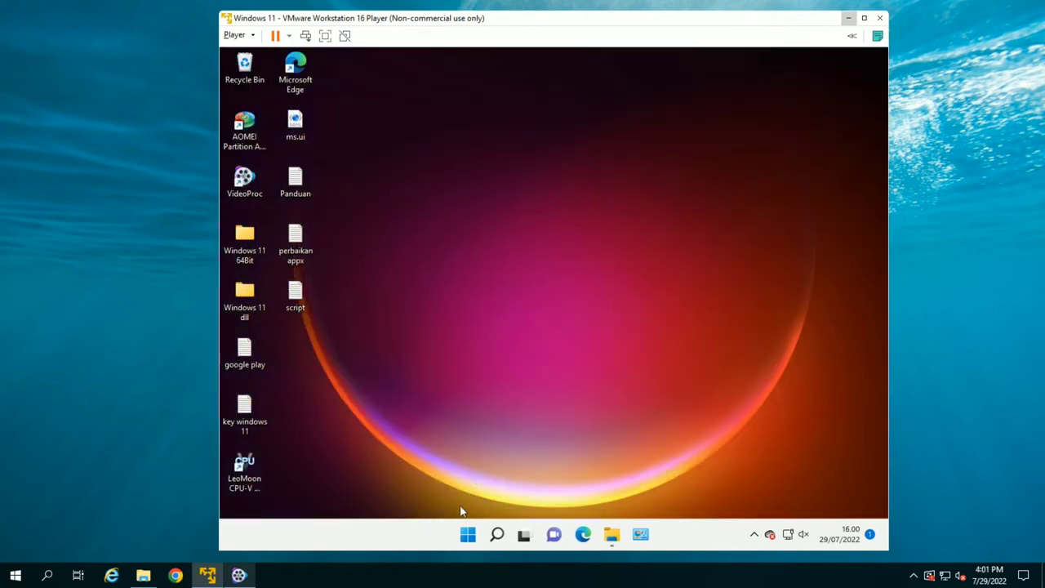
Search for "power" and launch Windows PowerShell as administrator
left_click(467, 534)
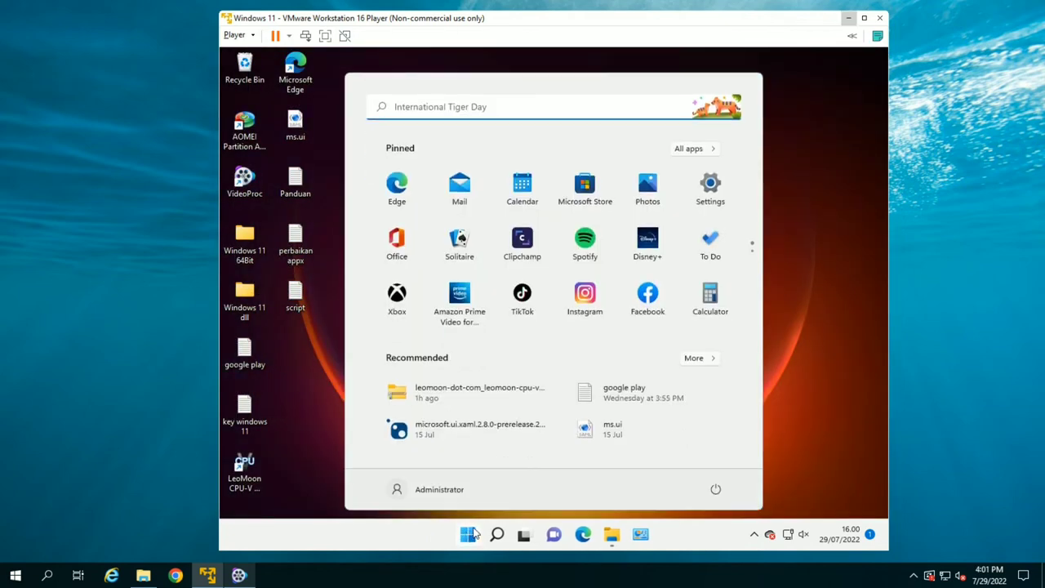
type("power")
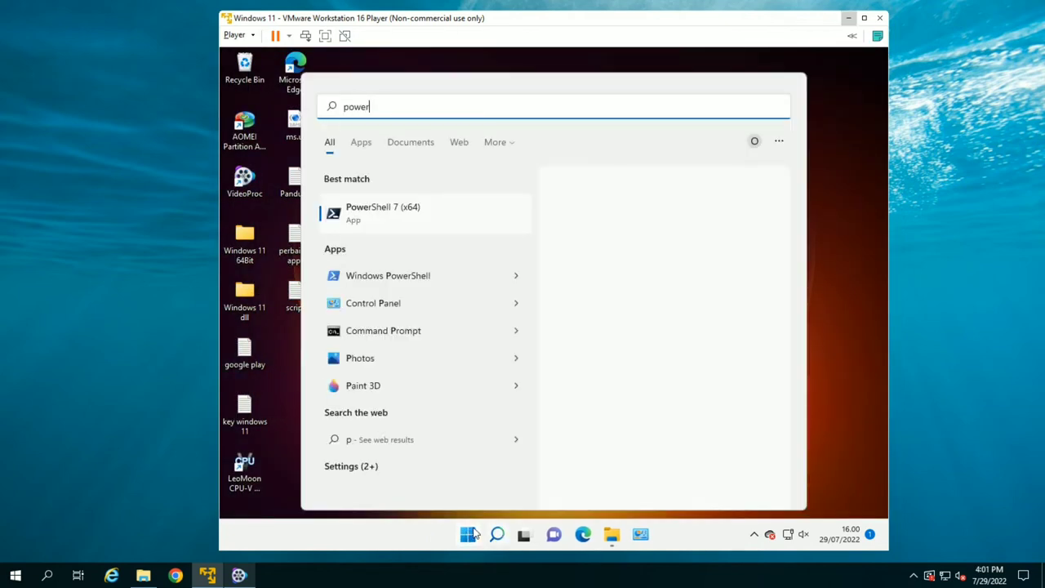
left_click(399, 280)
right_click(399, 281)
left_click(420, 293)
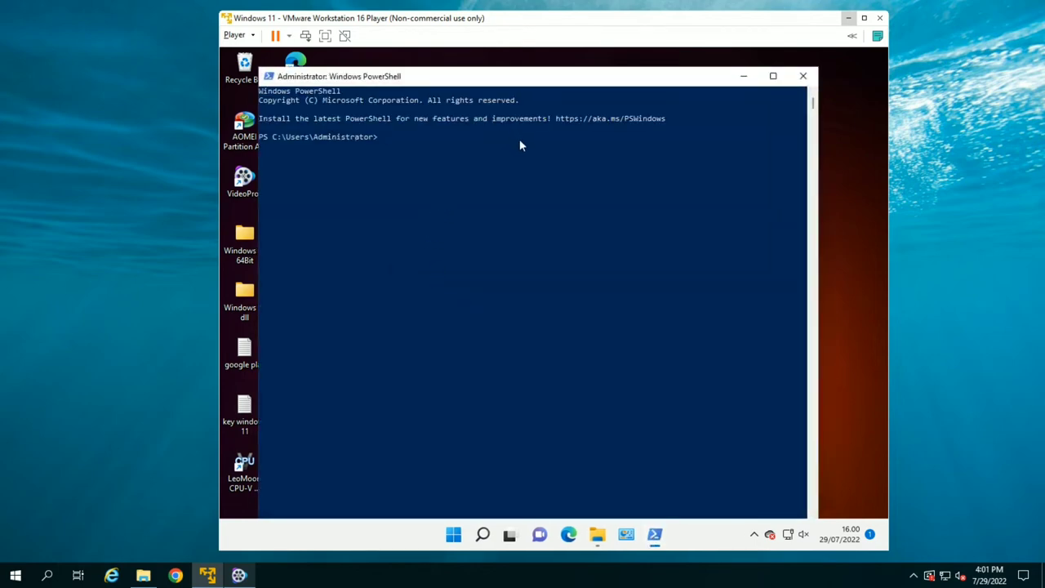
Install the WindowsSubsystemForAndroid_1.7.32815.0 Msixbundle from E:\Aplikasi Android with the Add-AppxPackage command in PowerShell
type("add")
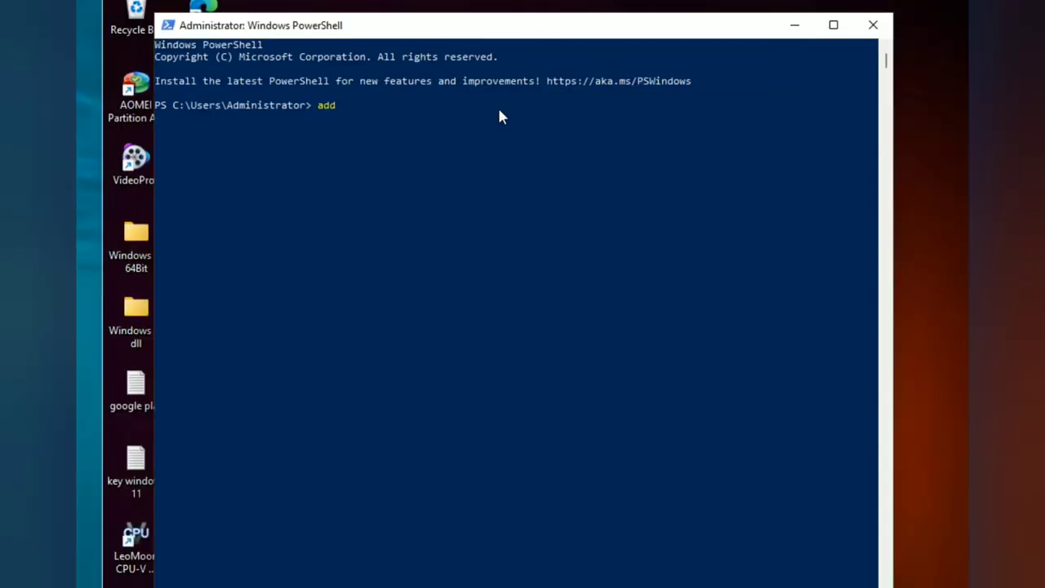
type("-appx")
key("Tab")
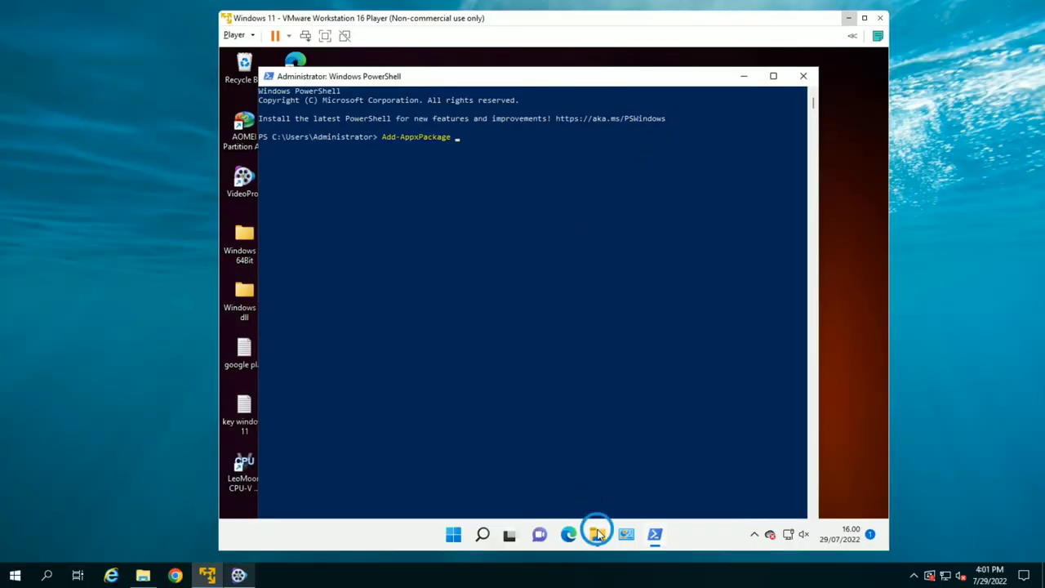
left_click(597, 534)
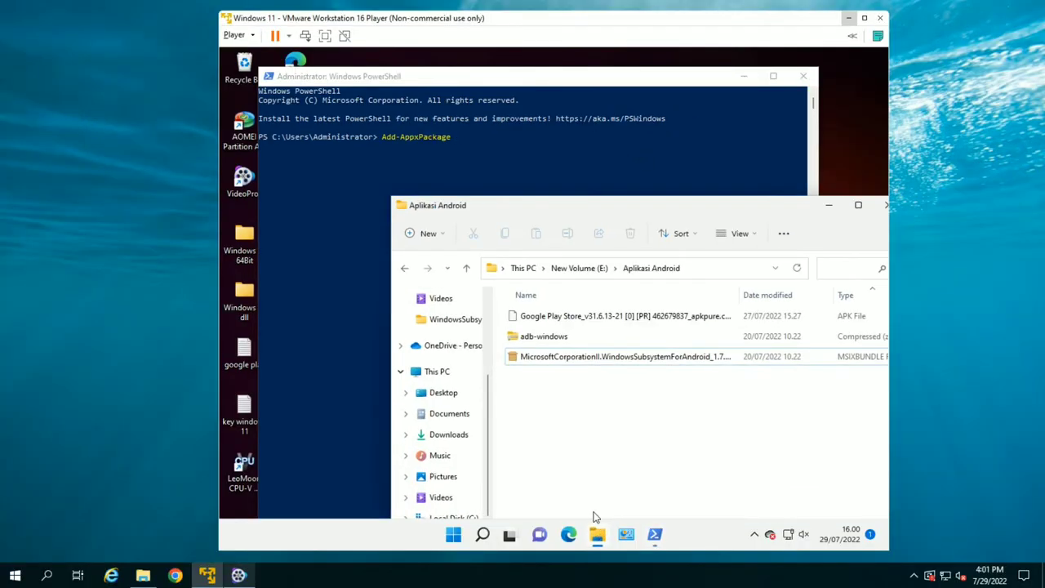
left_click(588, 363)
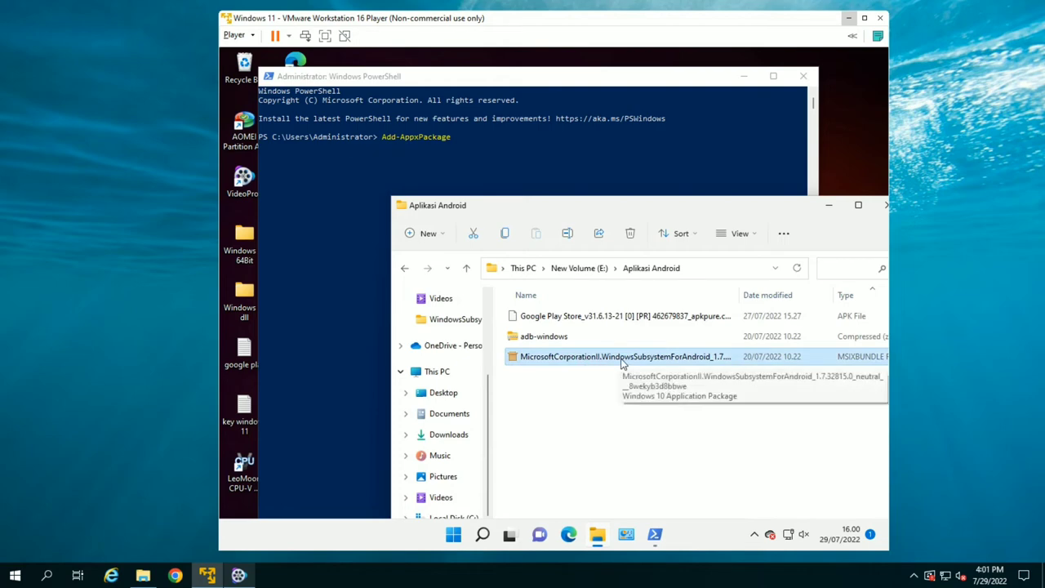
left_click(621, 363)
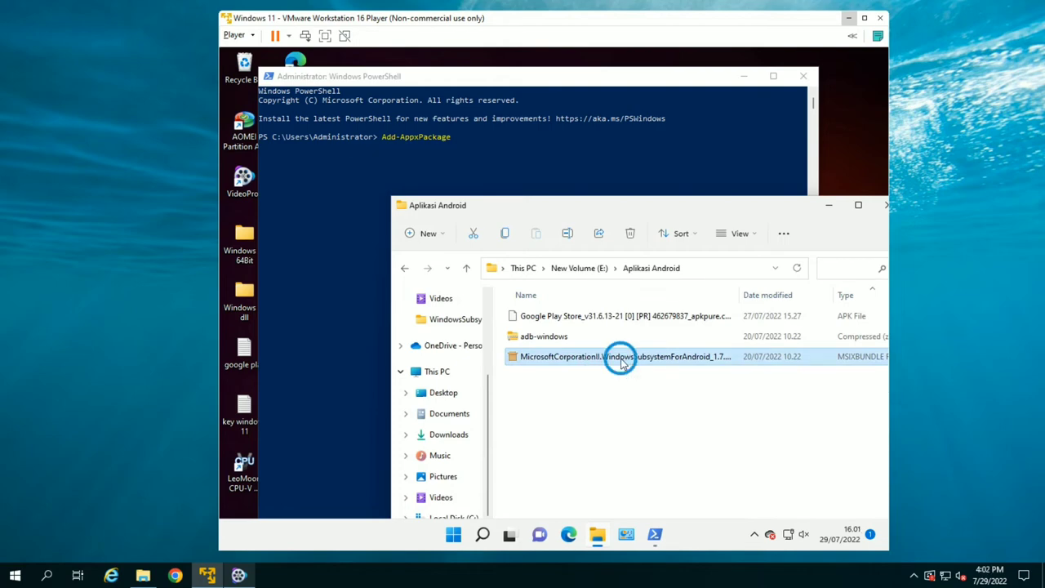
left_click_drag(620, 364, 466, 138)
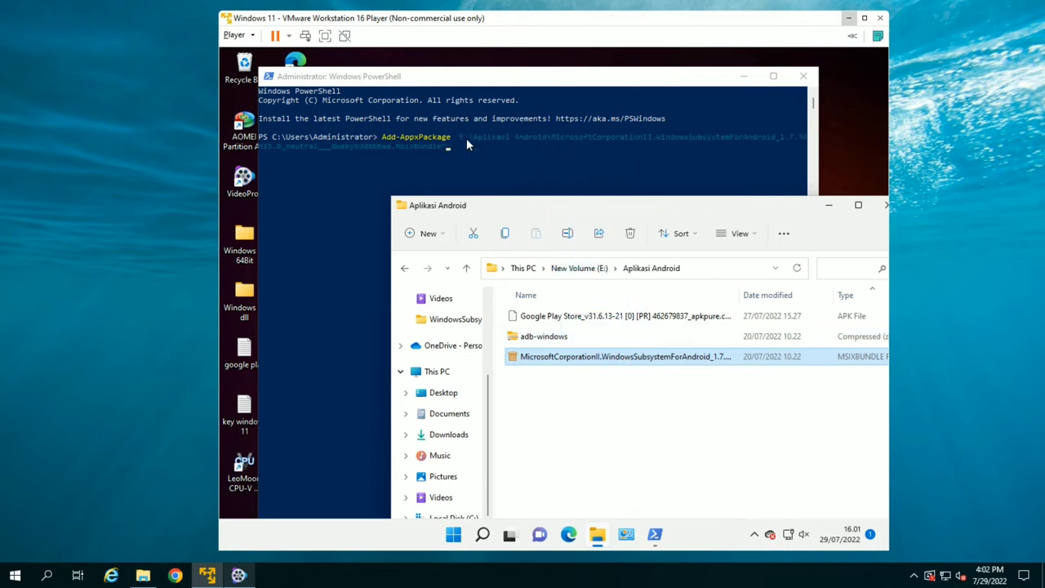
left_click(482, 153)
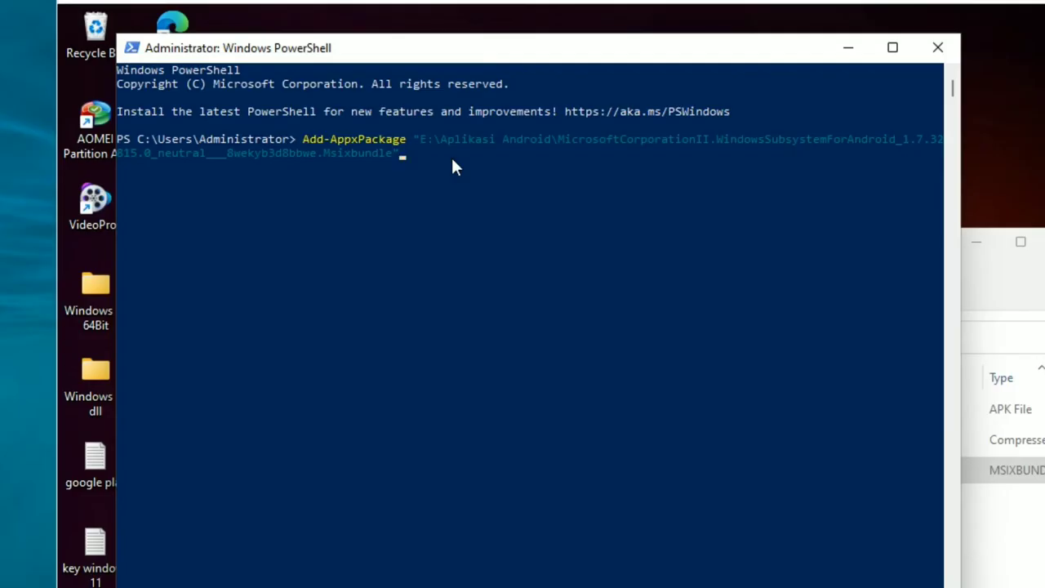
key("Return")
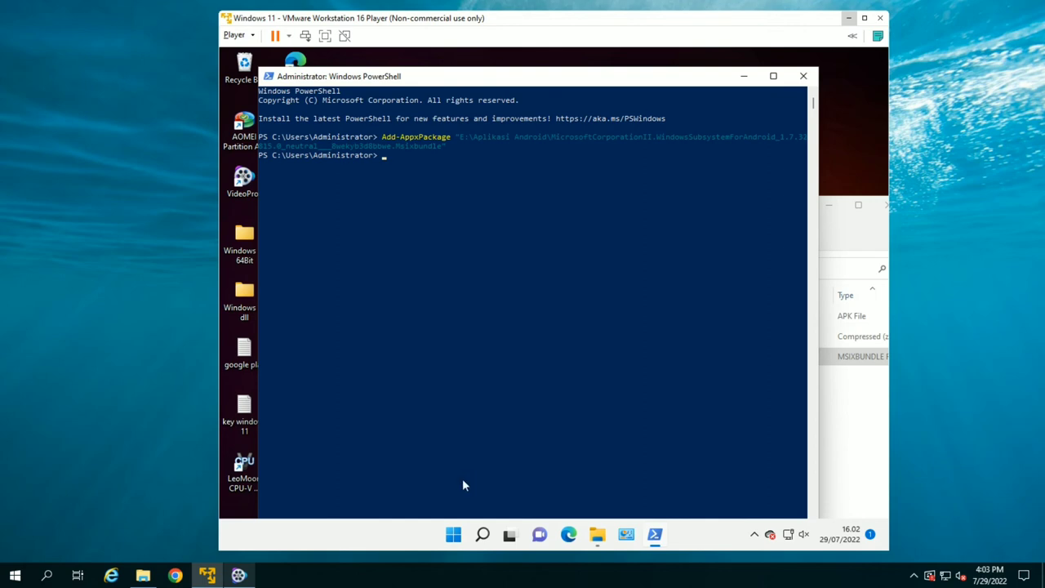
Search Windows for "windows subsy" and open the Windows Subsystem for Android app
left_click(453, 536)
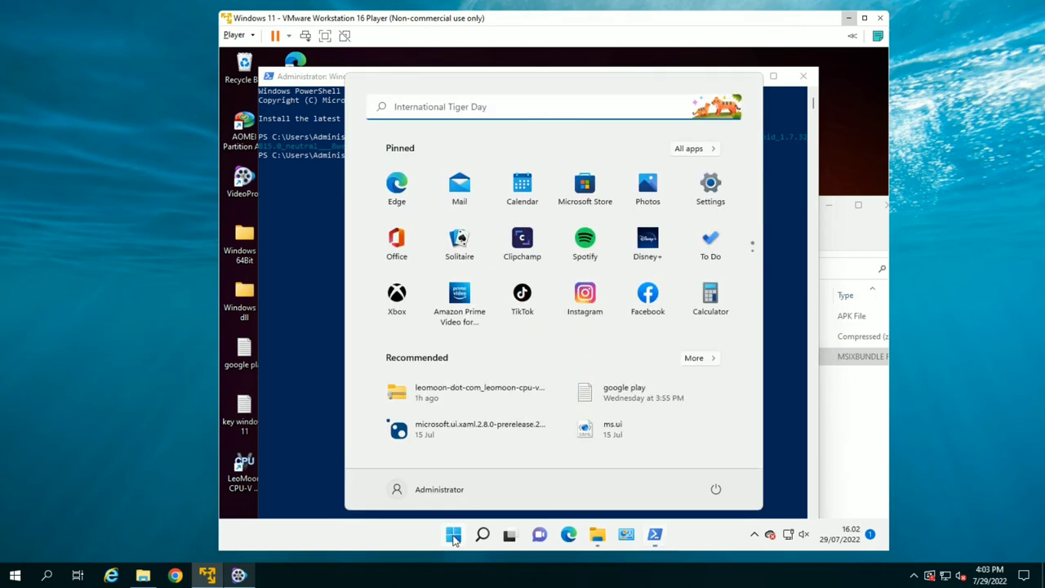
type("win")
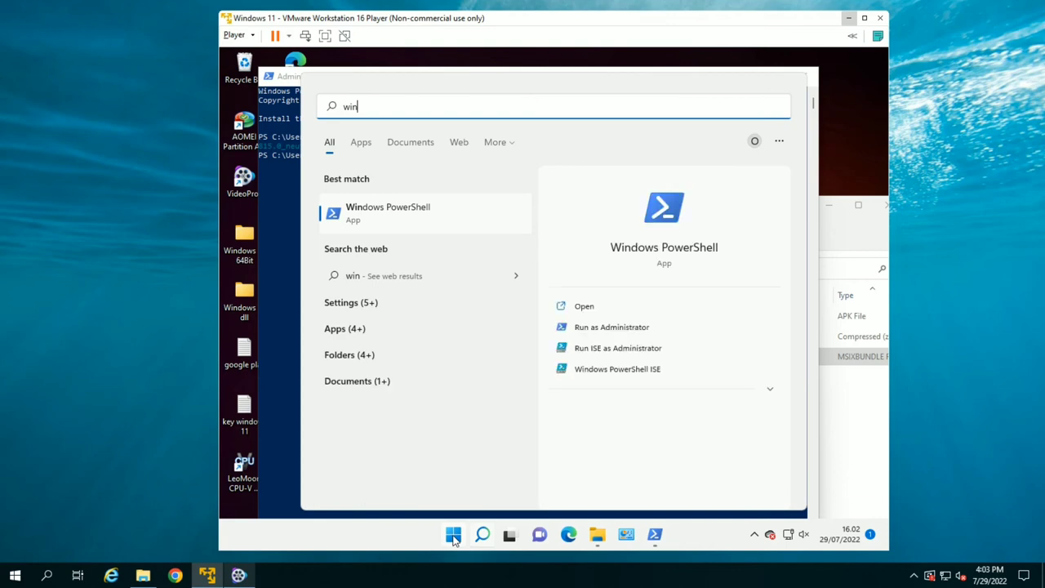
type("dows")
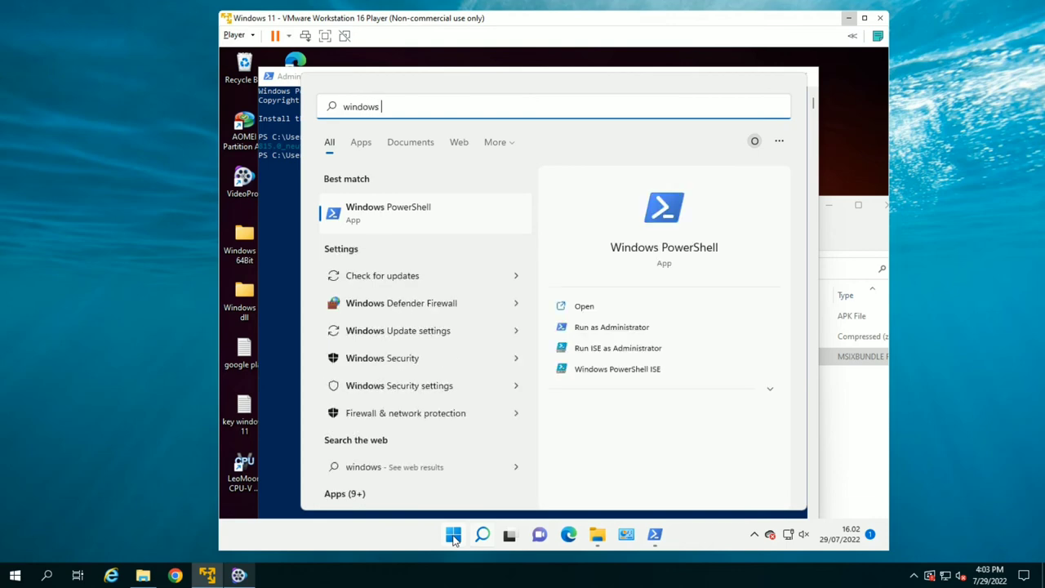
type(" subsy")
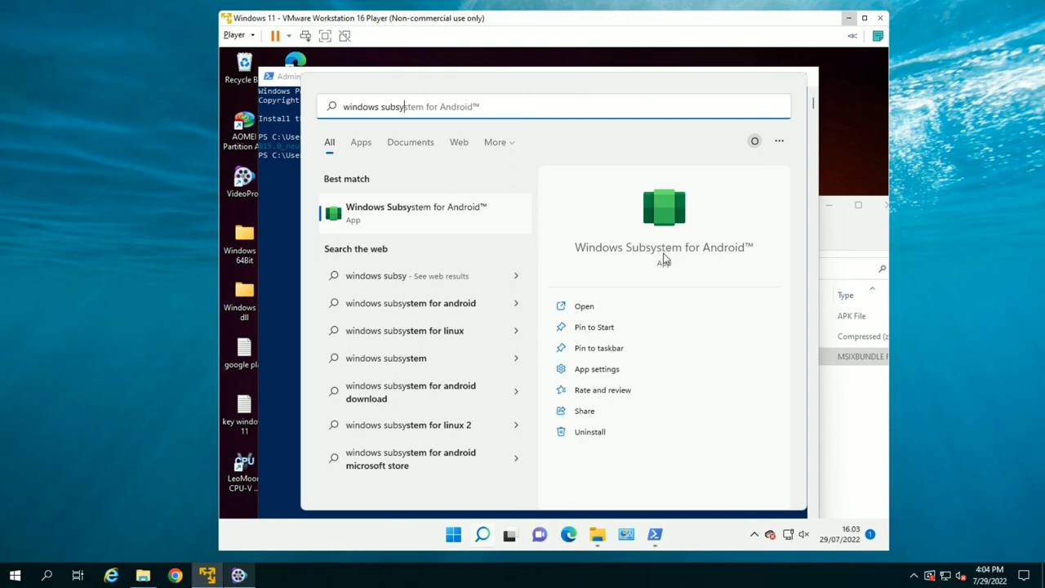
left_click(663, 258)
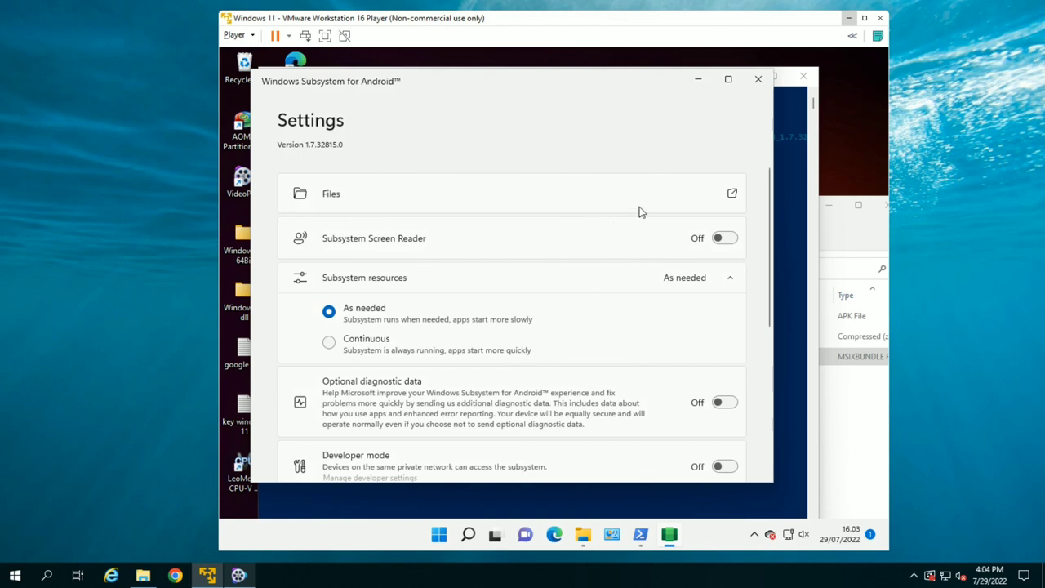
Maximize the Windows Subsystem for Android settings window, minimize it, and return to PowerShell
left_click(729, 80)
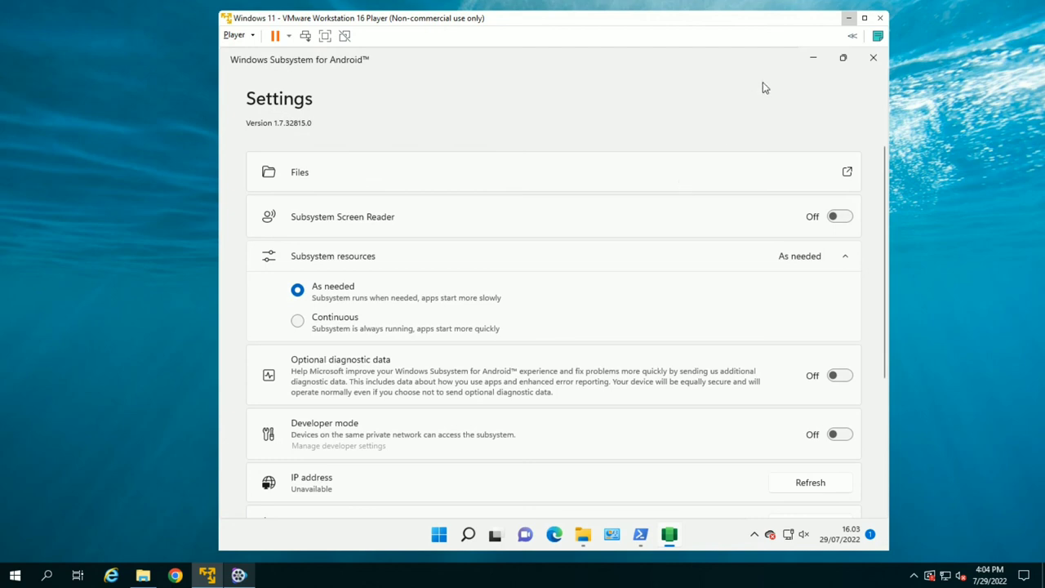
left_click(812, 64)
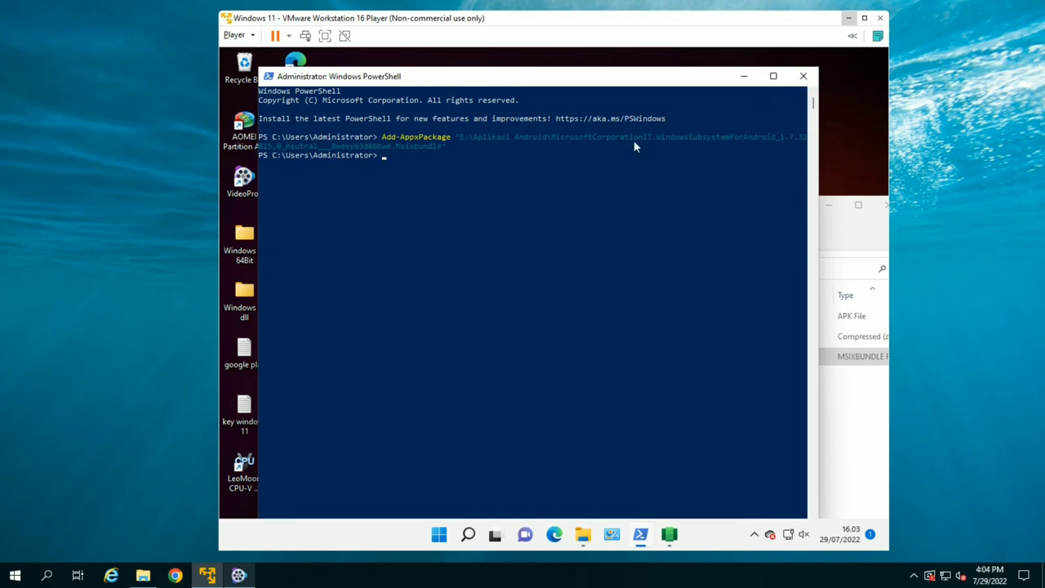
left_click(608, 155)
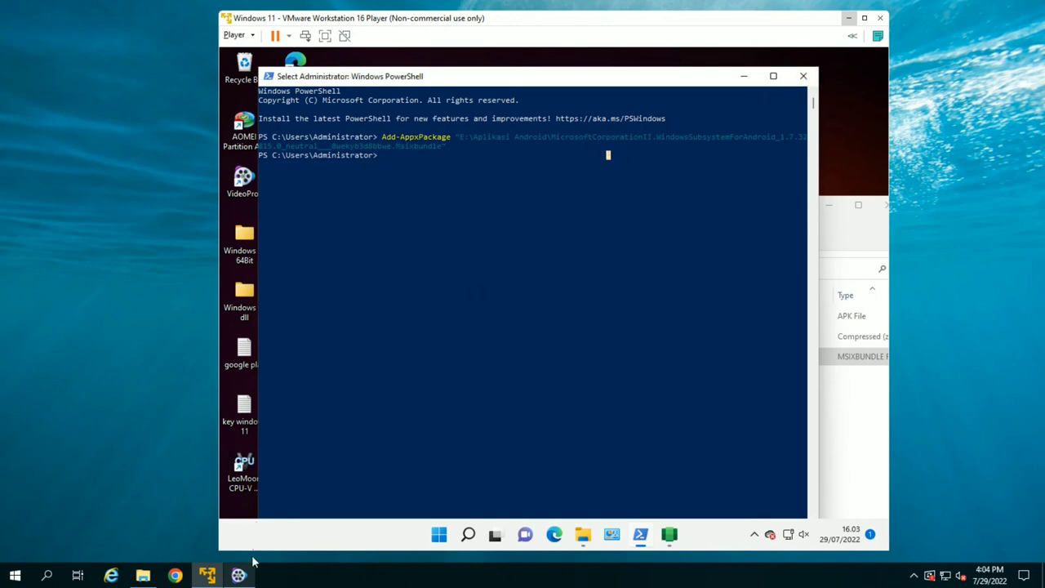